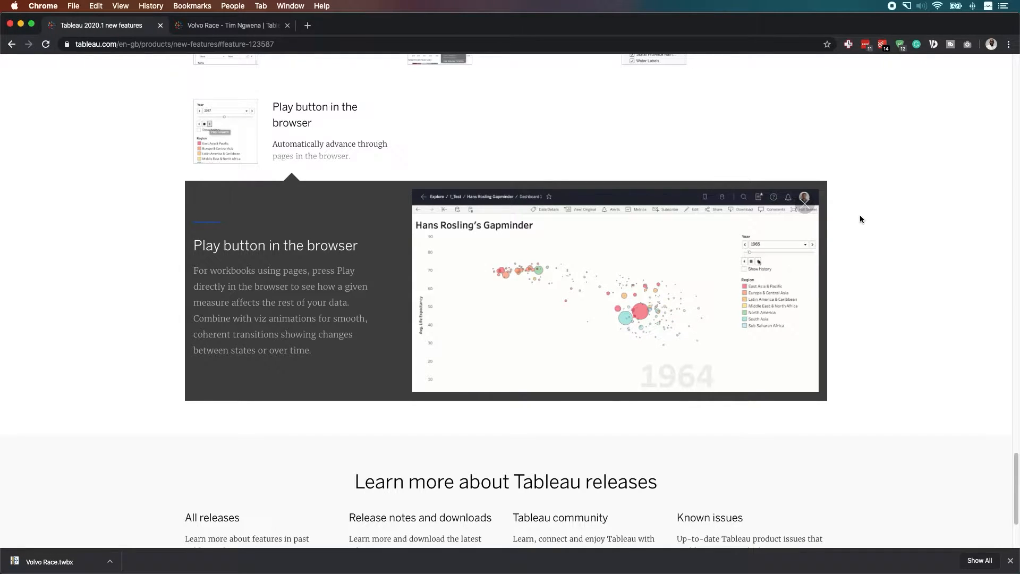
- Switch to the Volvo Race page on Tableau Public and look over its dashboard and workbook details
left_click(227, 32)
scroll(149, 321, "down", 3)
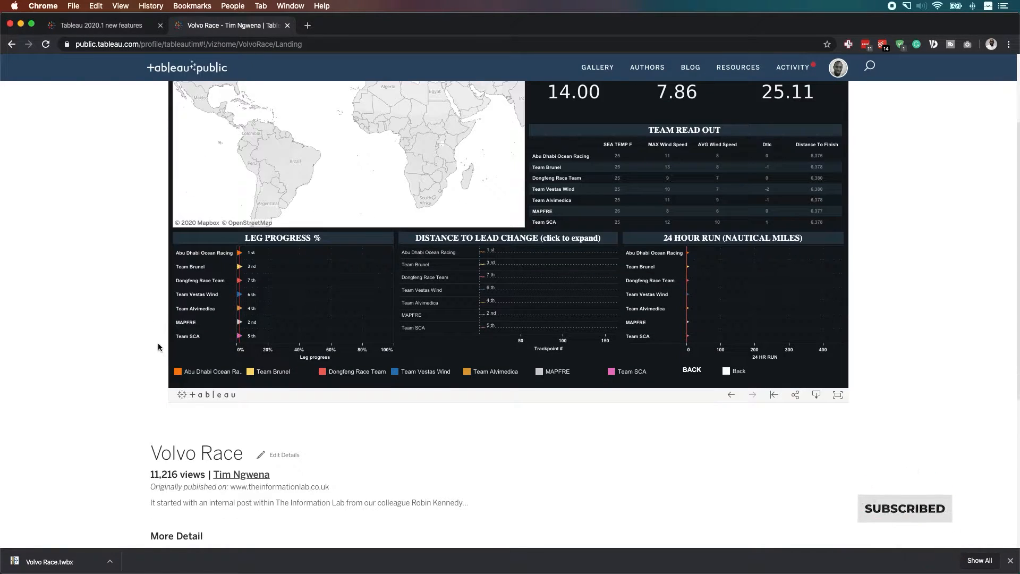
scroll(158, 347, "down", 2)
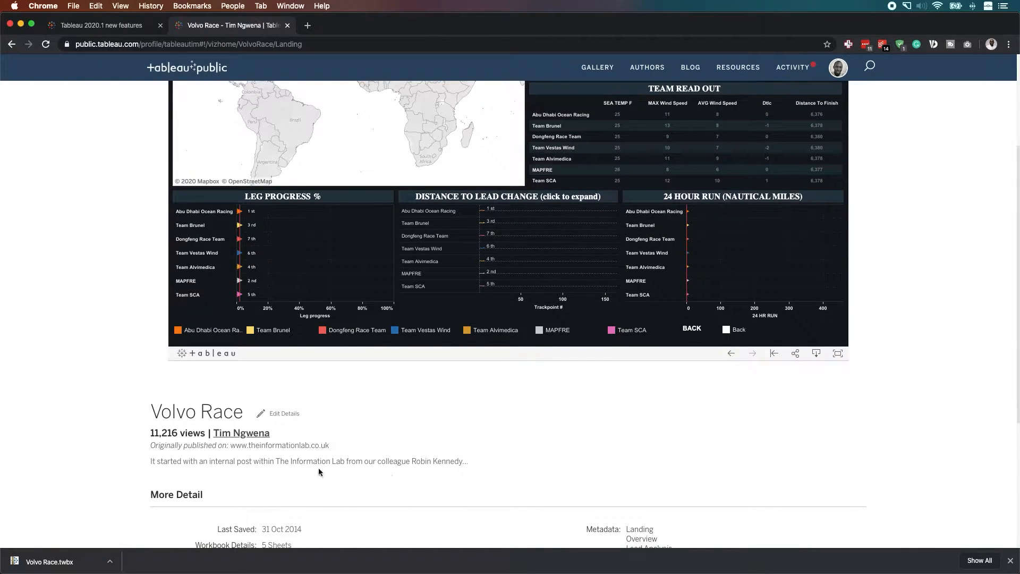
scroll(417, 452, "down", 2)
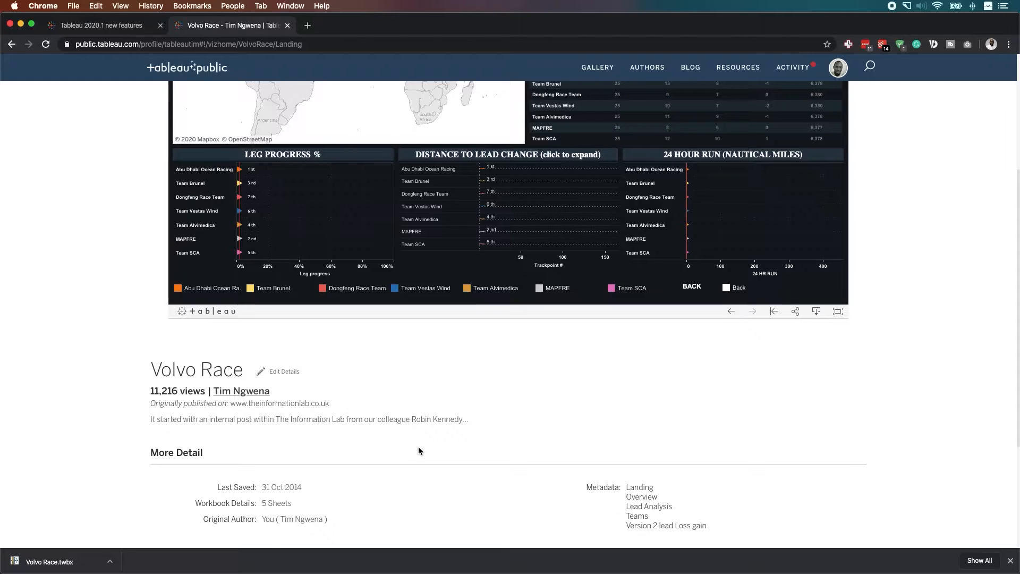
scroll(533, 434, "up", 4)
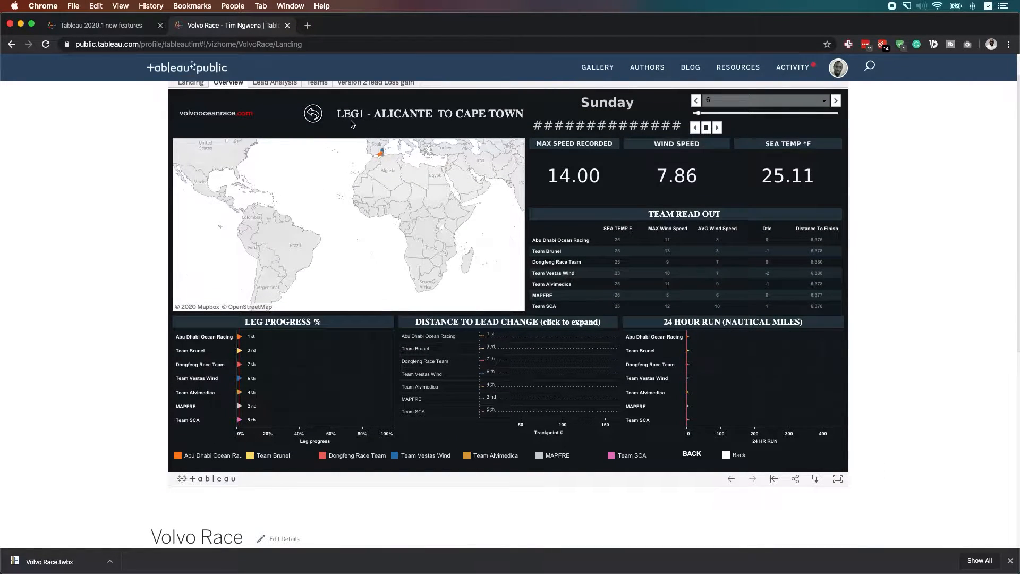
- Play the published race dashboard's page animation forward, then advance its page slider to 132
left_click(708, 114)
left_click(717, 127)
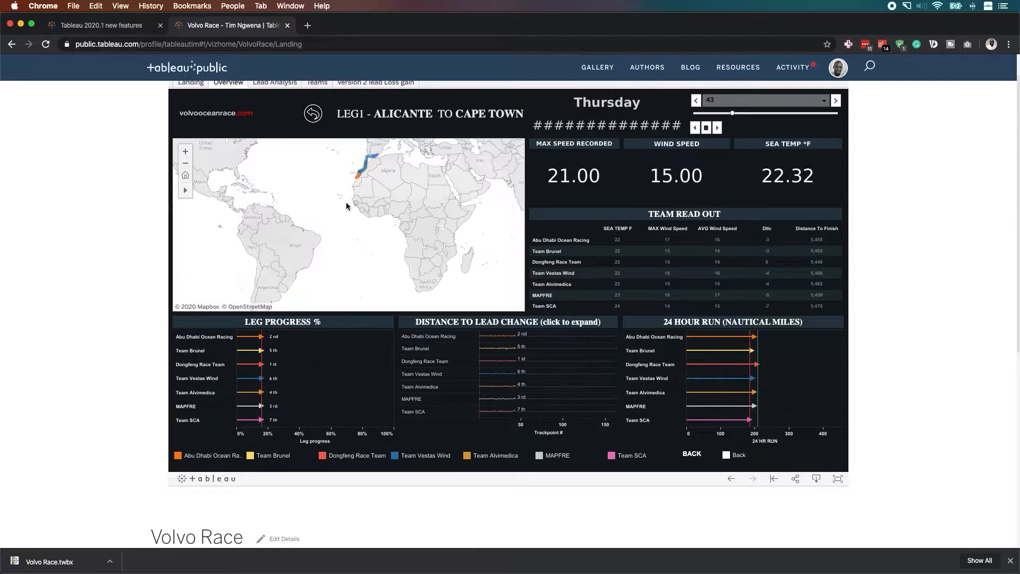
left_click_drag(734, 116, 815, 114)
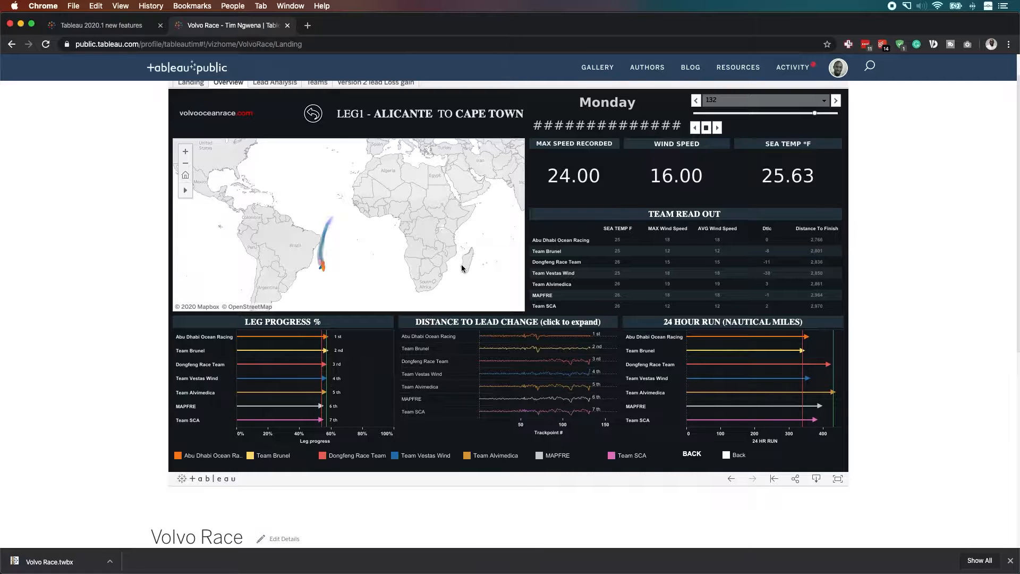
scroll(874, 255, "up", 1)
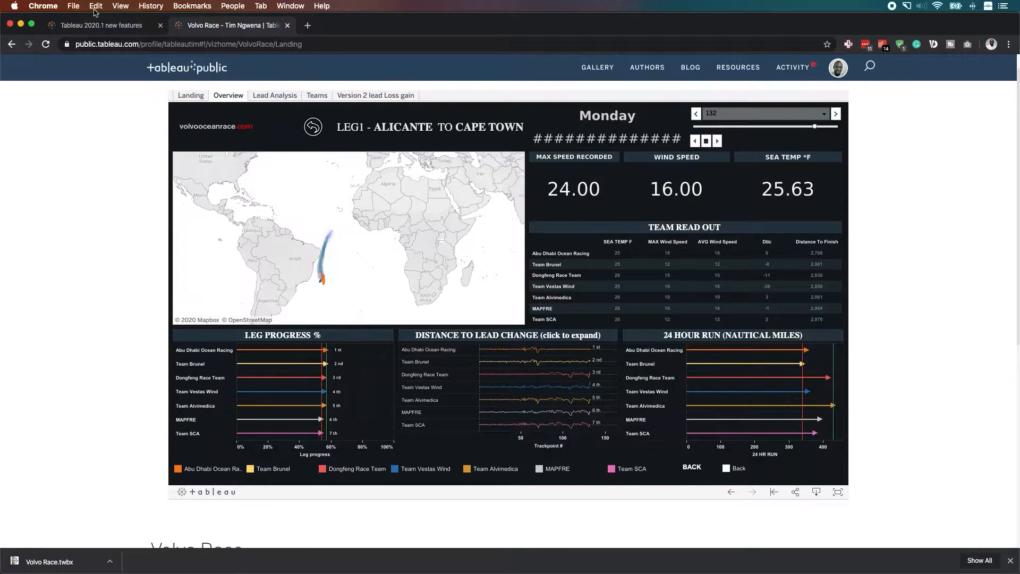
- Minimise the browser and open the Volvo Race.twbx workbook from the desktop in Tableau Desktop, accepting the version upgrade
left_click(20, 24)
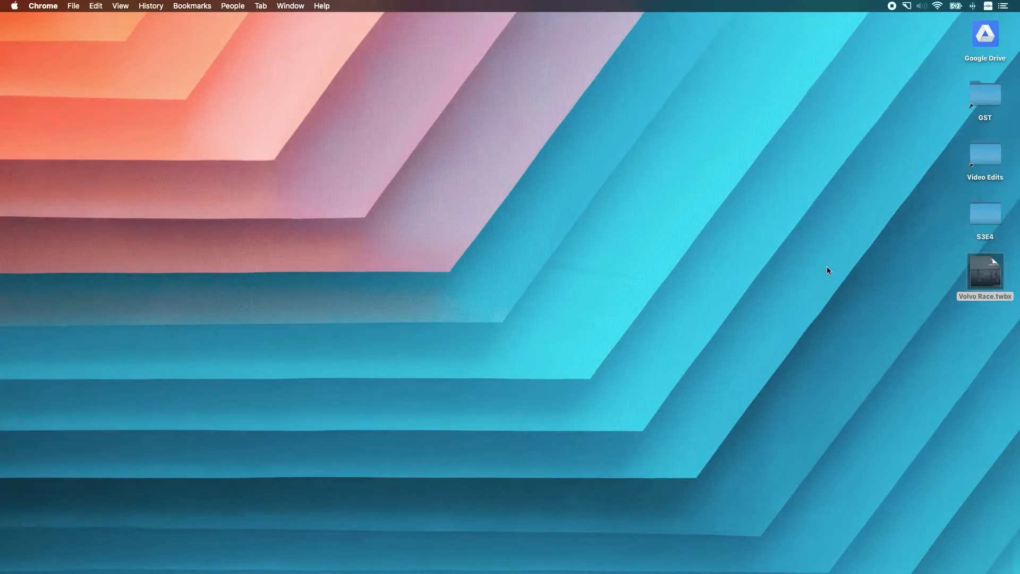
left_click(983, 277)
double_click(983, 276)
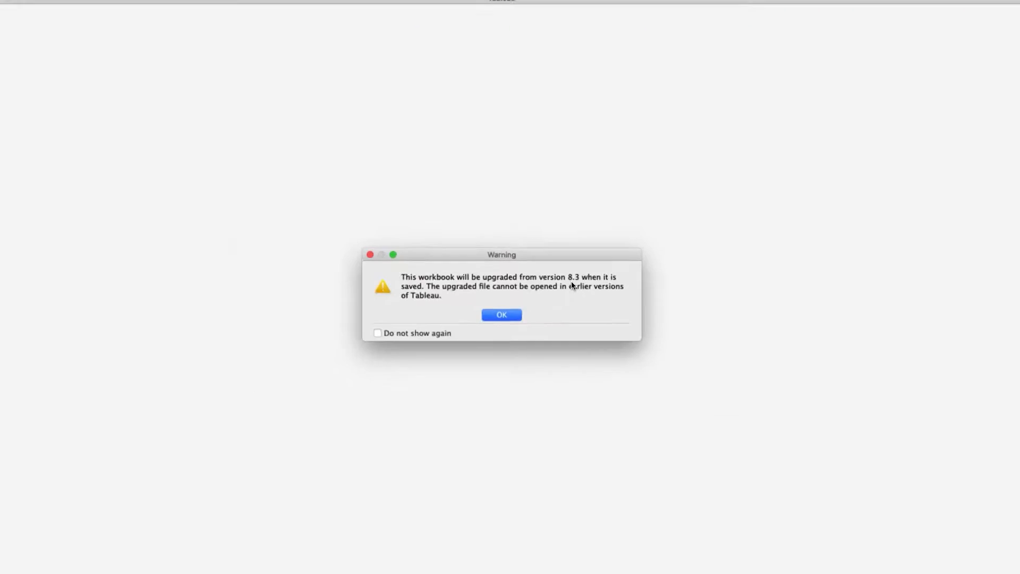
left_click(511, 314)
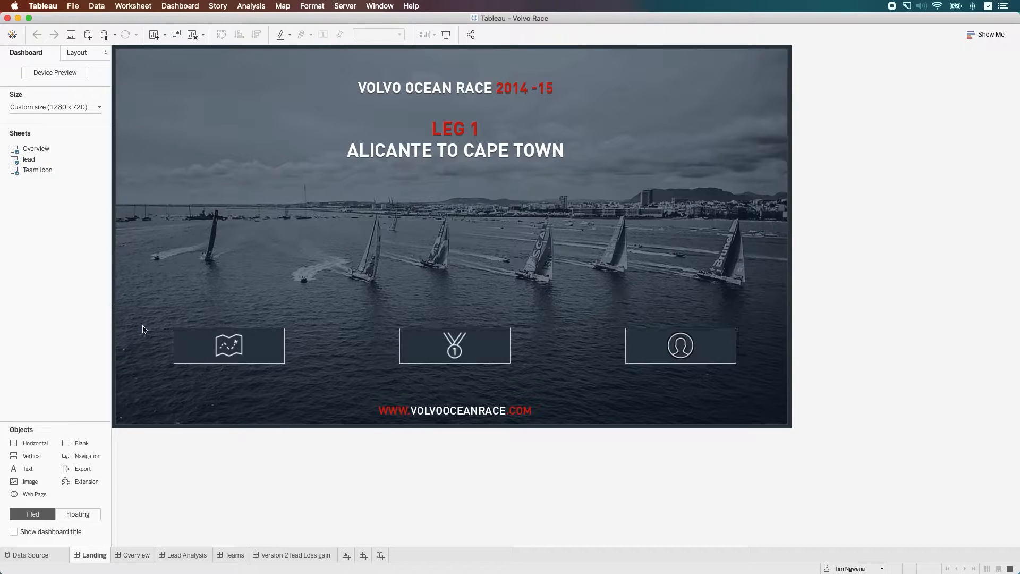
- Go to the map worksheet from the Overview dashboard and set its background to the Satellite style with 0% washout
left_click(137, 554)
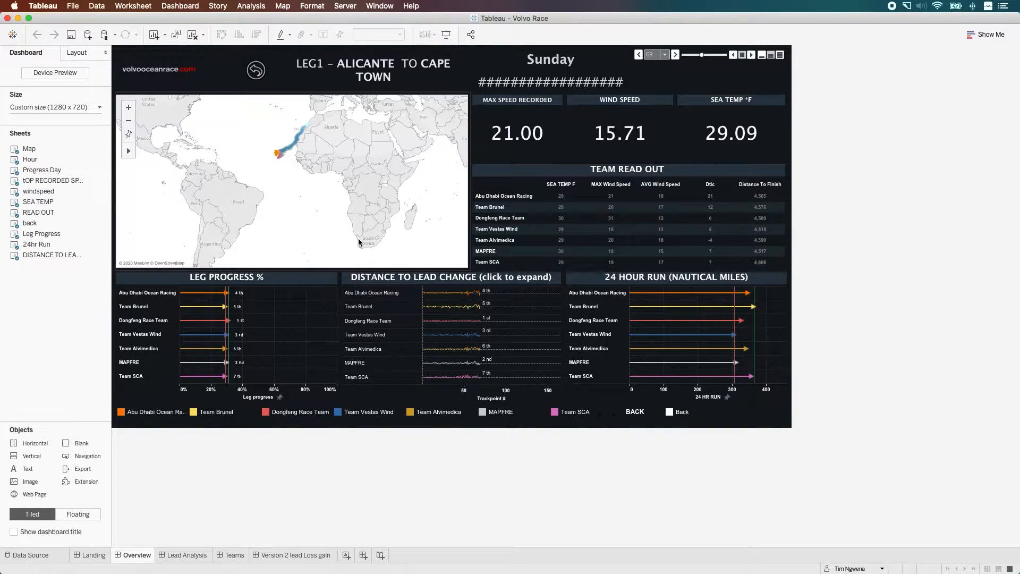
left_click(372, 202)
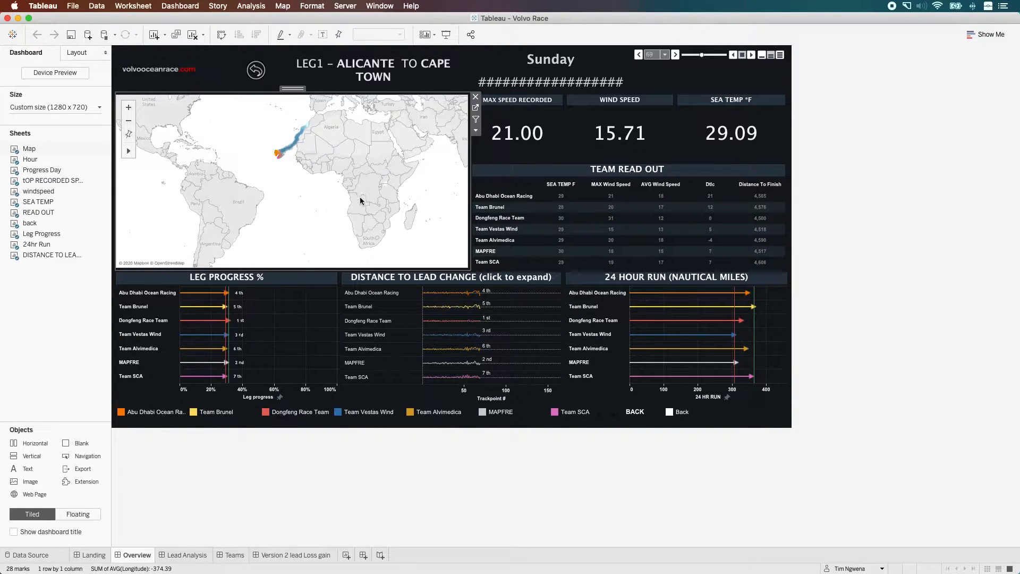
left_click(475, 110)
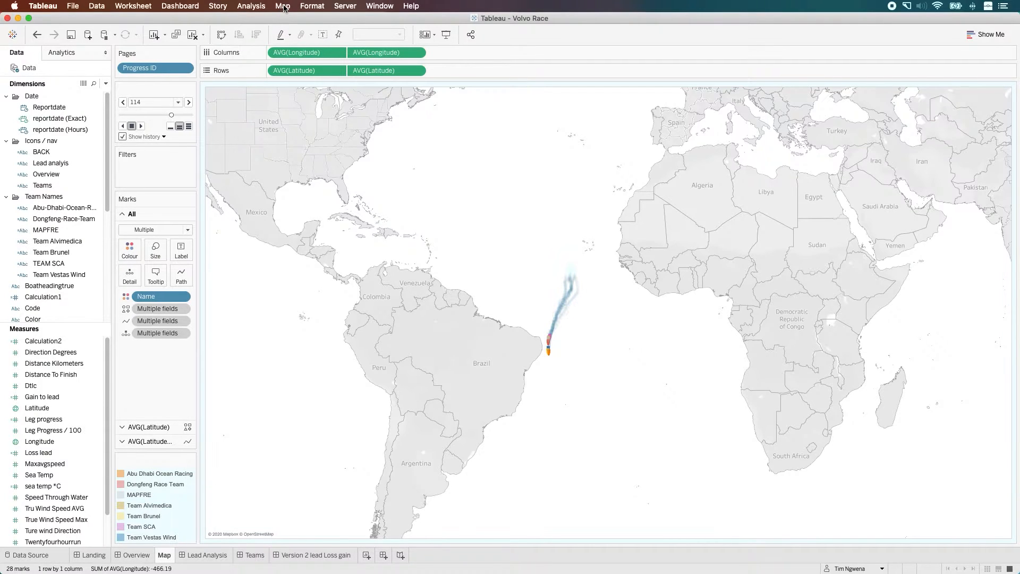
left_click(283, 6)
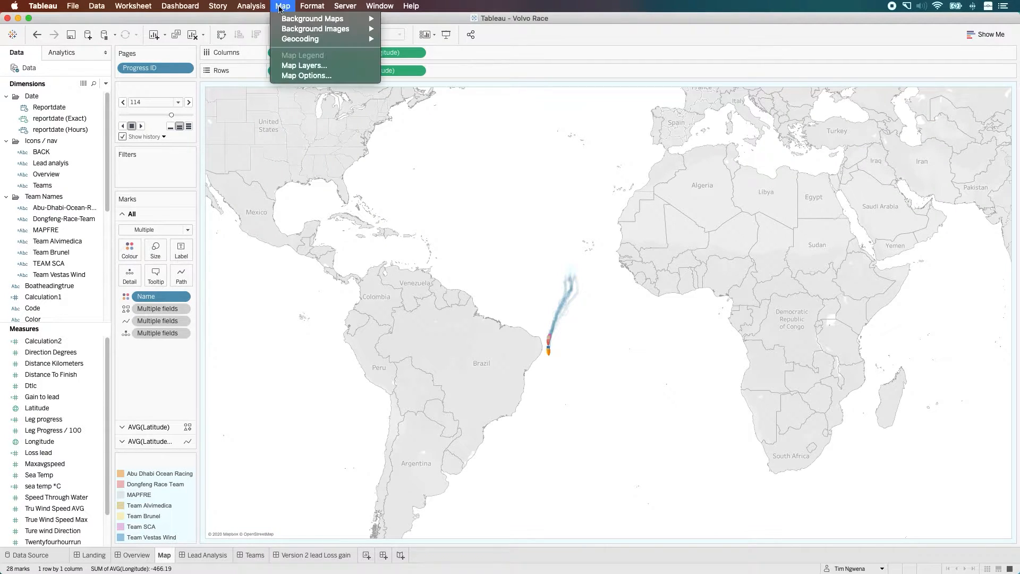
left_click(322, 67)
left_click(68, 89)
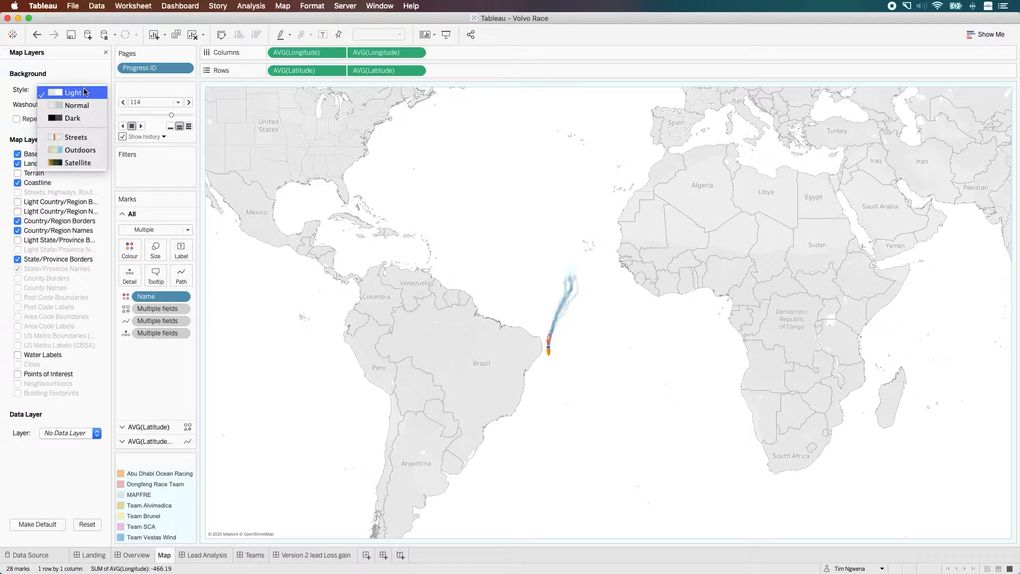
left_click(77, 162)
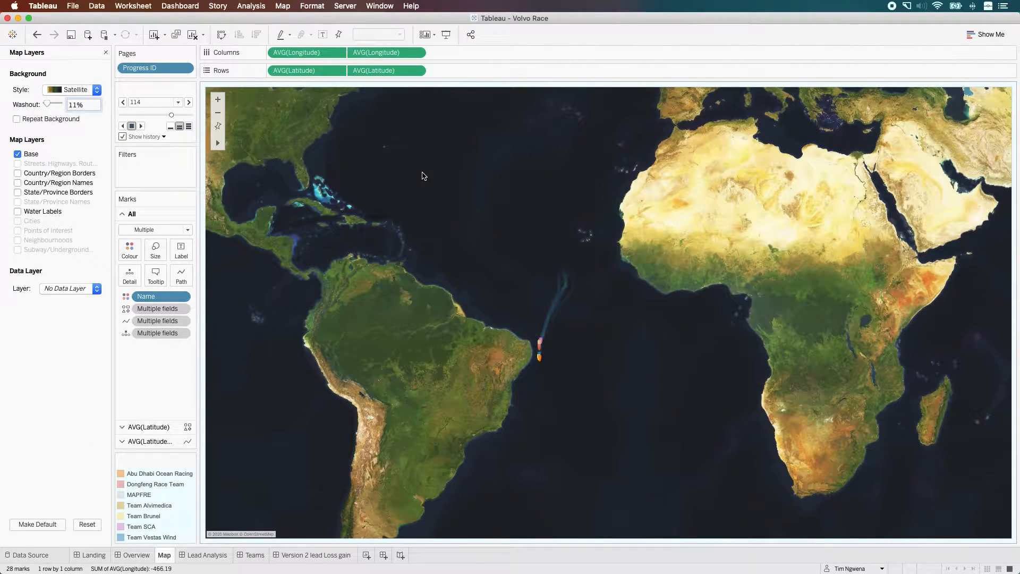
mouse_move(47, 103)
left_mouse_down()
mouse_move(55, 106)
mouse_move(46, 104)
left_mouse_up()
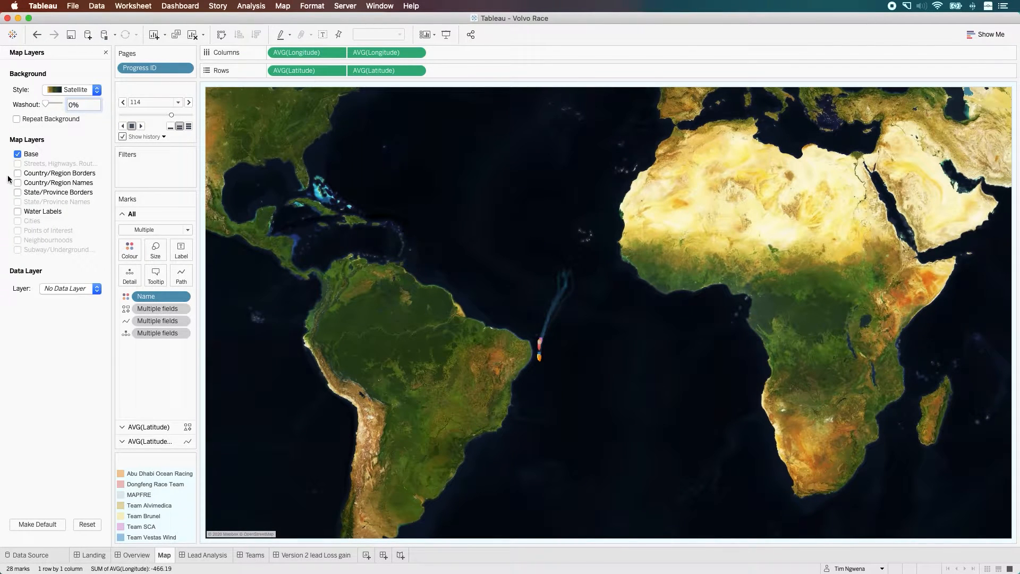
- Show Country/Region Borders, Country/Region Names and State/Province Borders on the satellite map
left_click(18, 173)
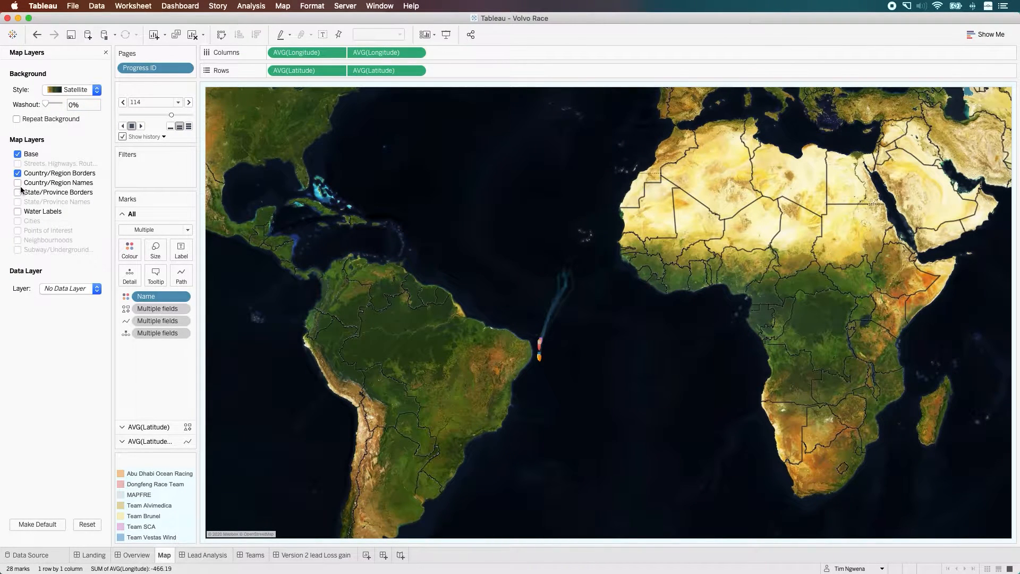
left_click(18, 183)
left_click(17, 193)
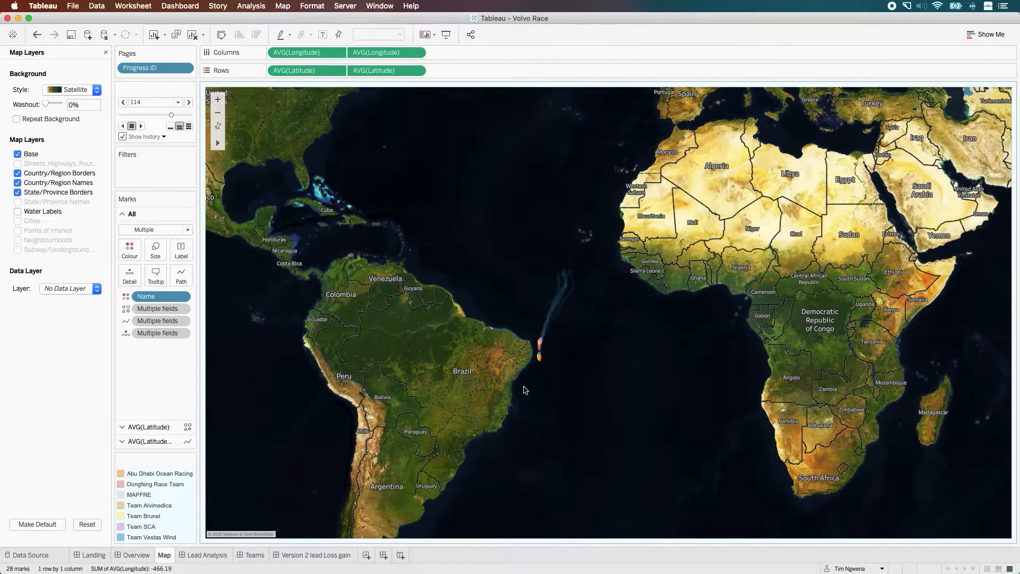
- Reduce the date and hour label on the Hour sheet to font size 14 and return to the Overview dashboard
left_click(139, 555)
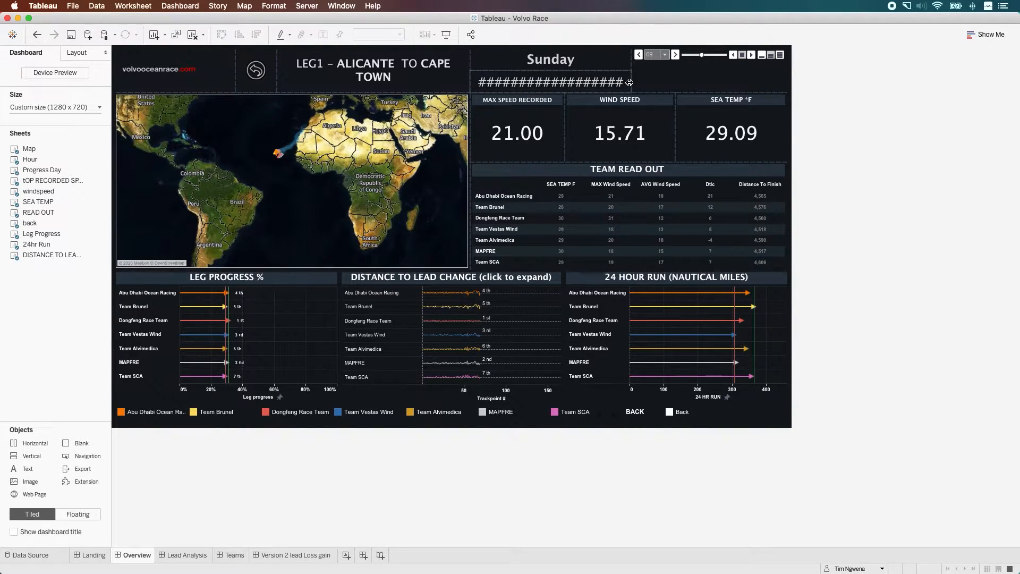
left_click(629, 83)
left_click(637, 86)
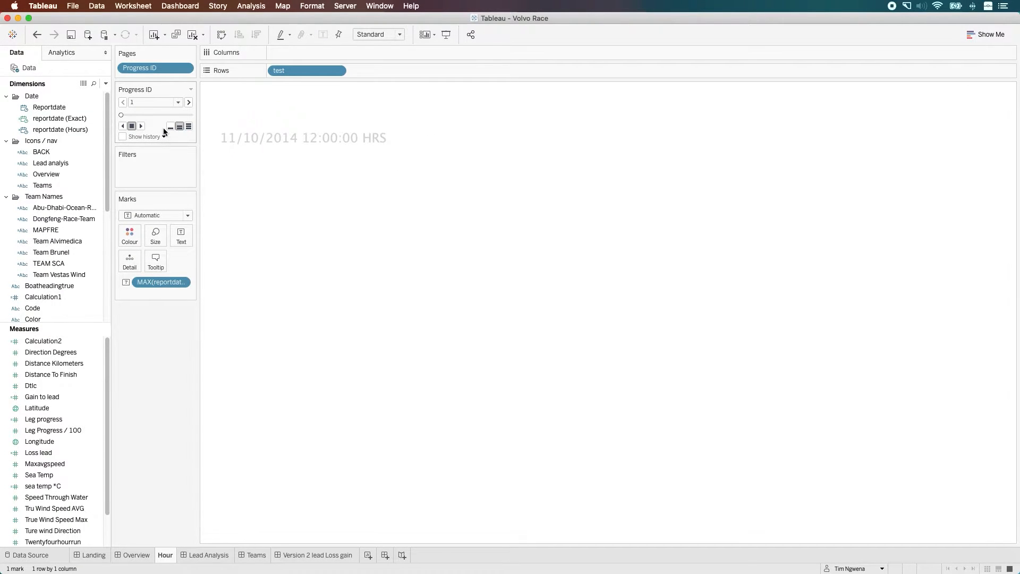
left_click(181, 236)
left_click(277, 259)
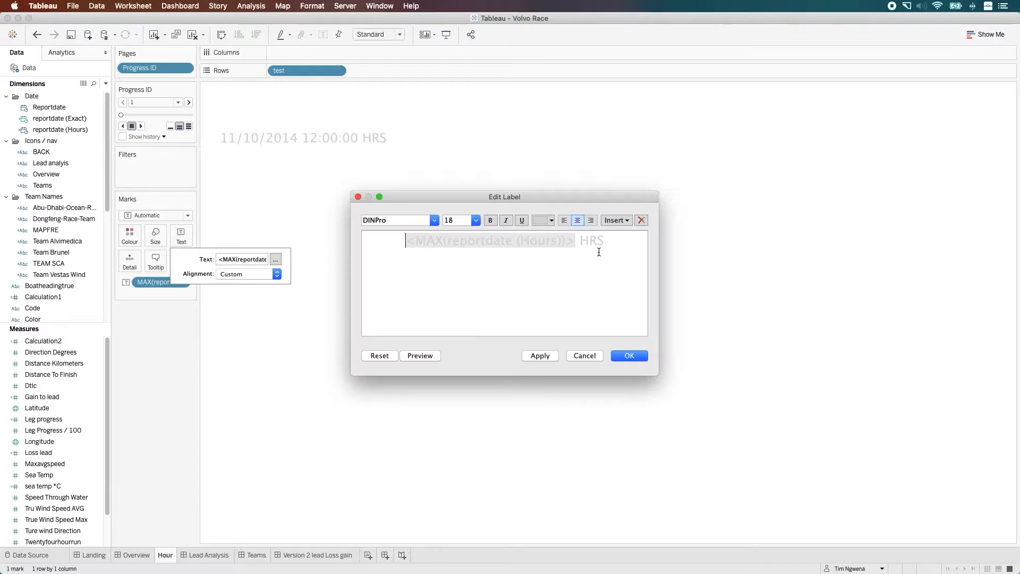
left_click(476, 221)
left_click(467, 270)
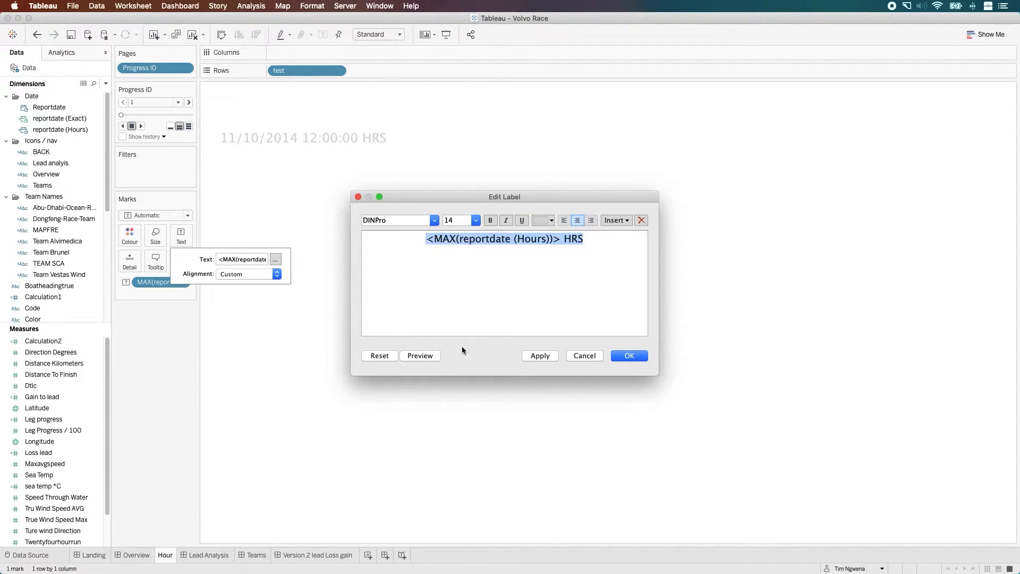
left_click(540, 356)
left_click(629, 355)
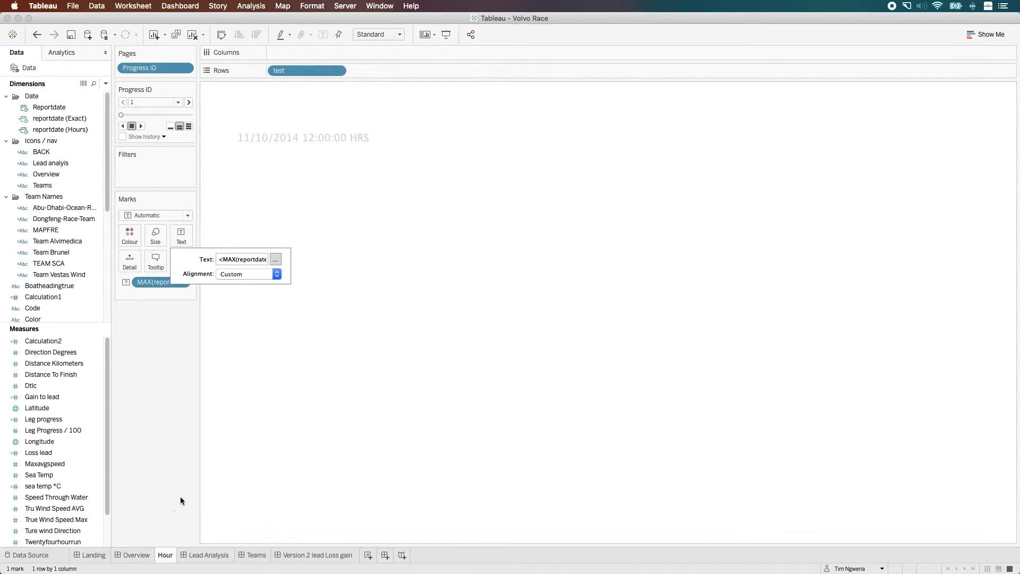
left_click(137, 555)
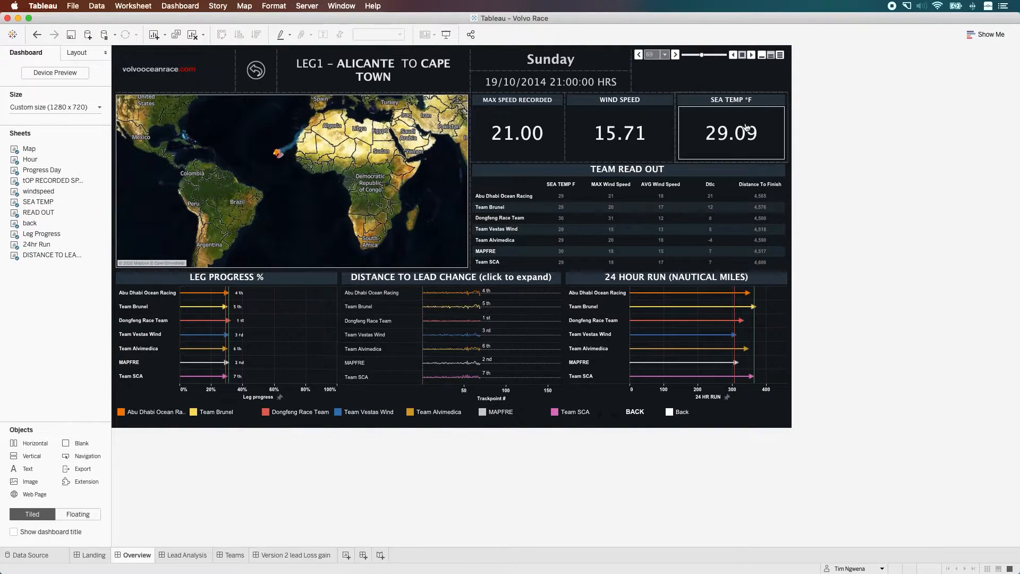
- Rewind the Overview dashboard's page control to the first page and play the race animation forward
left_click_drag(703, 57, 684, 58)
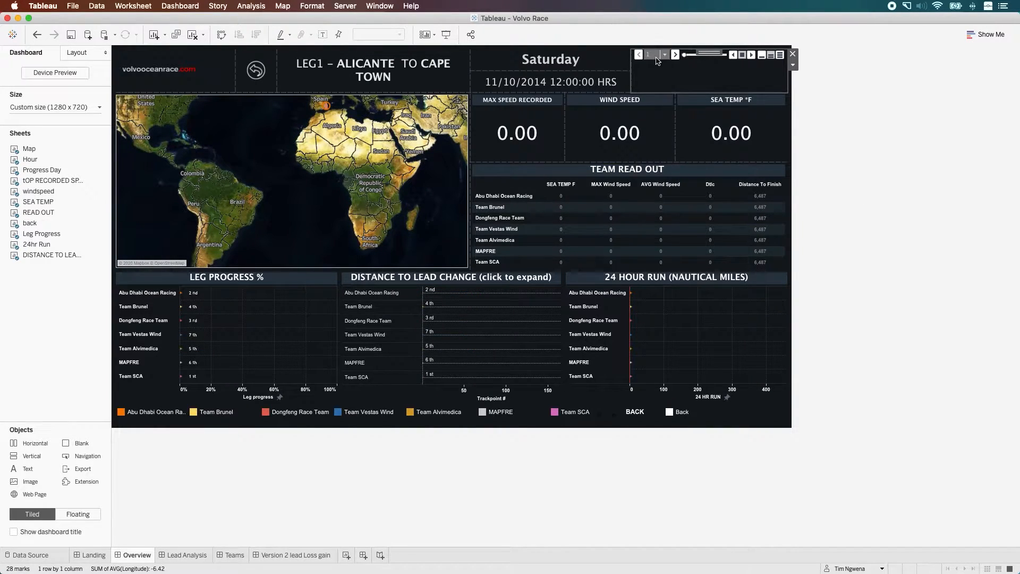
left_click(665, 55)
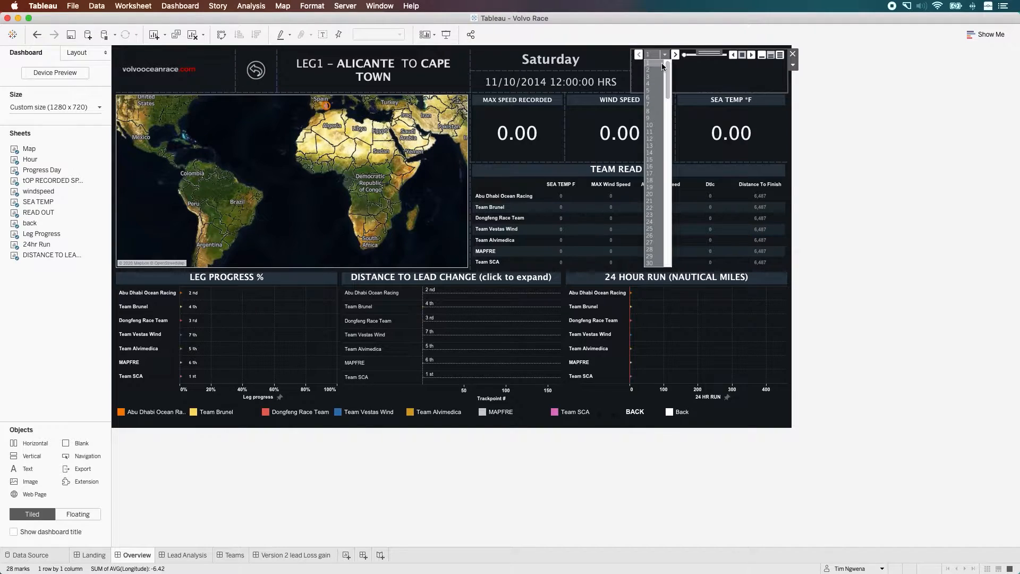
left_click(851, 93)
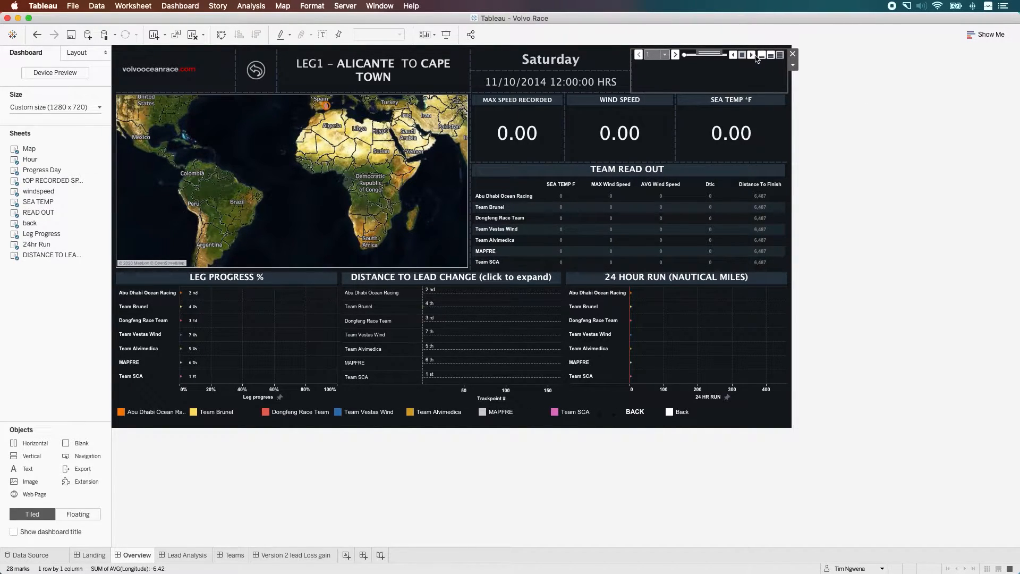
left_click(751, 55)
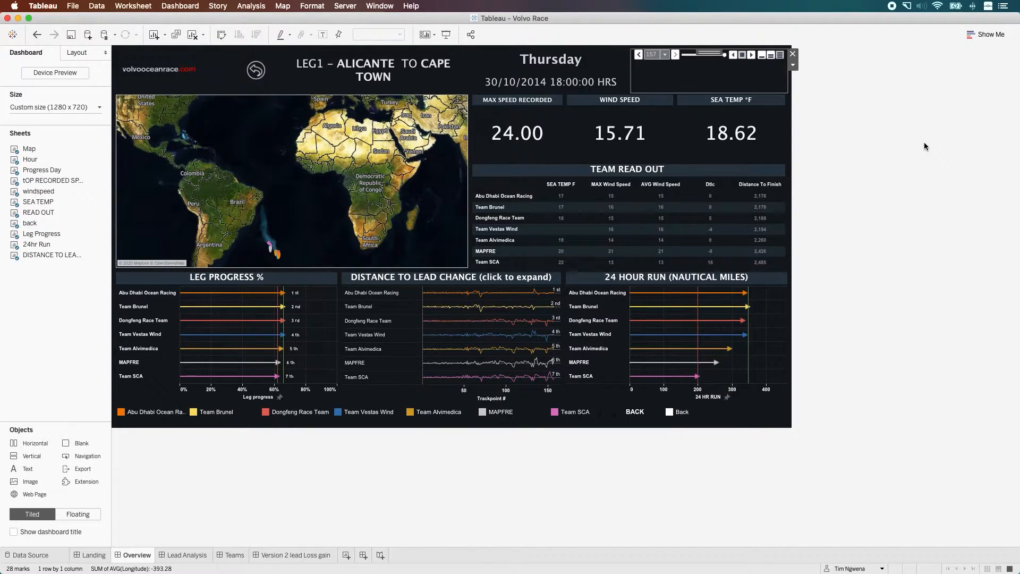
left_click(923, 149)
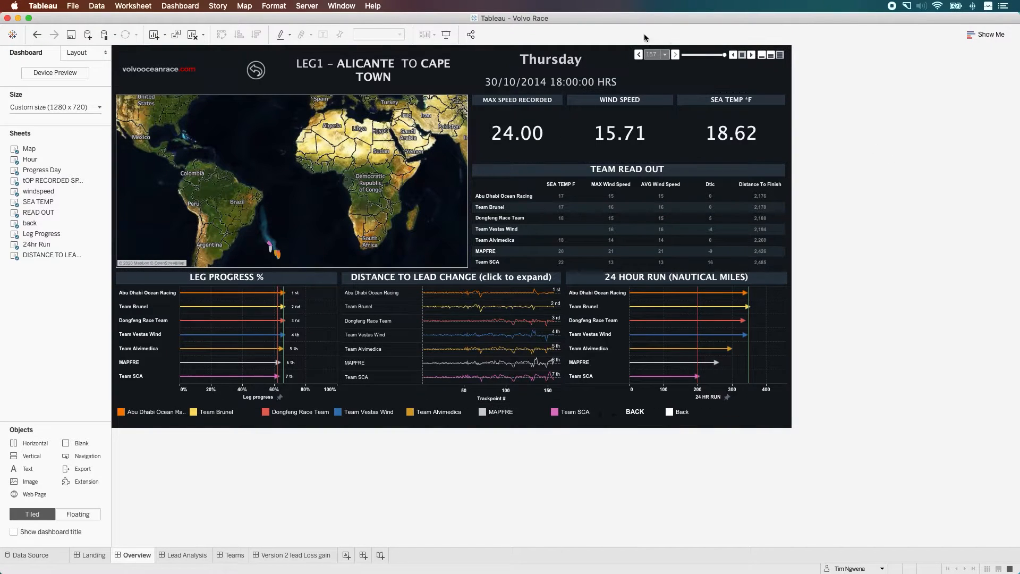
- Sign out of the currently connected Tableau Online site
left_click(303, 6)
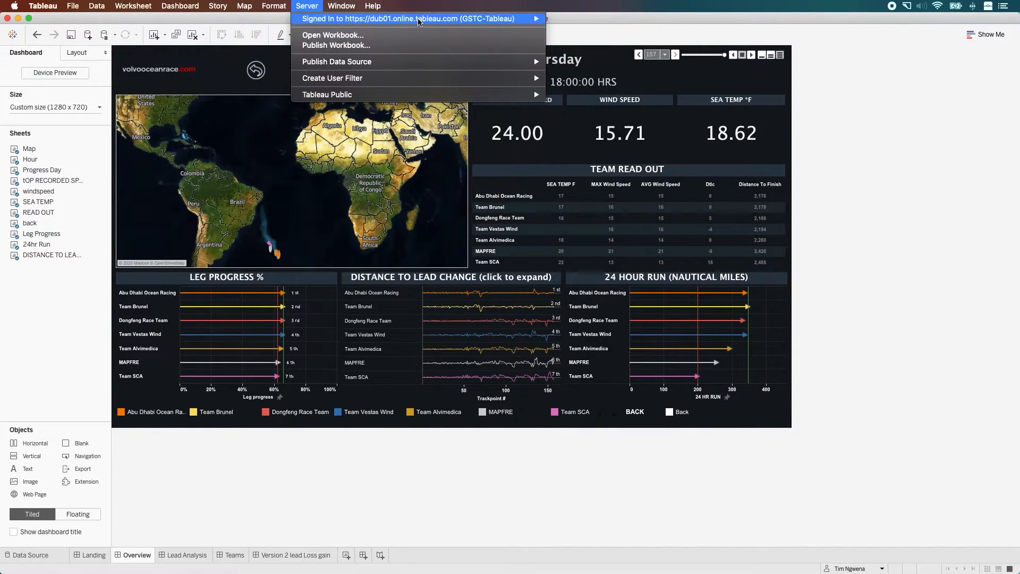
mouse_move(420, 22)
left_click(318, 4)
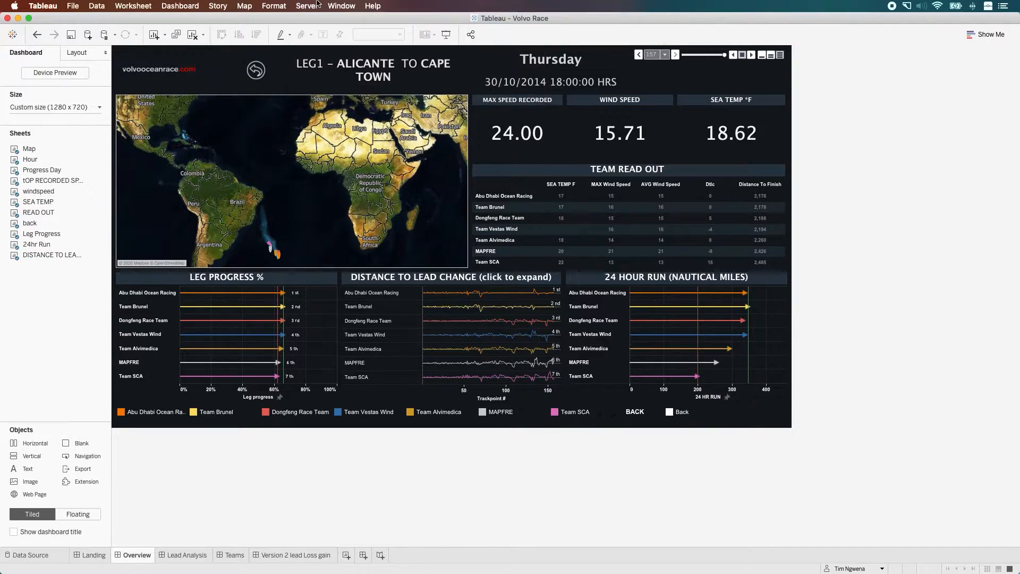
- Sign in to Tableau Online with the account password and select the TableauT-Dev-dev-991813 site
left_click(311, 7)
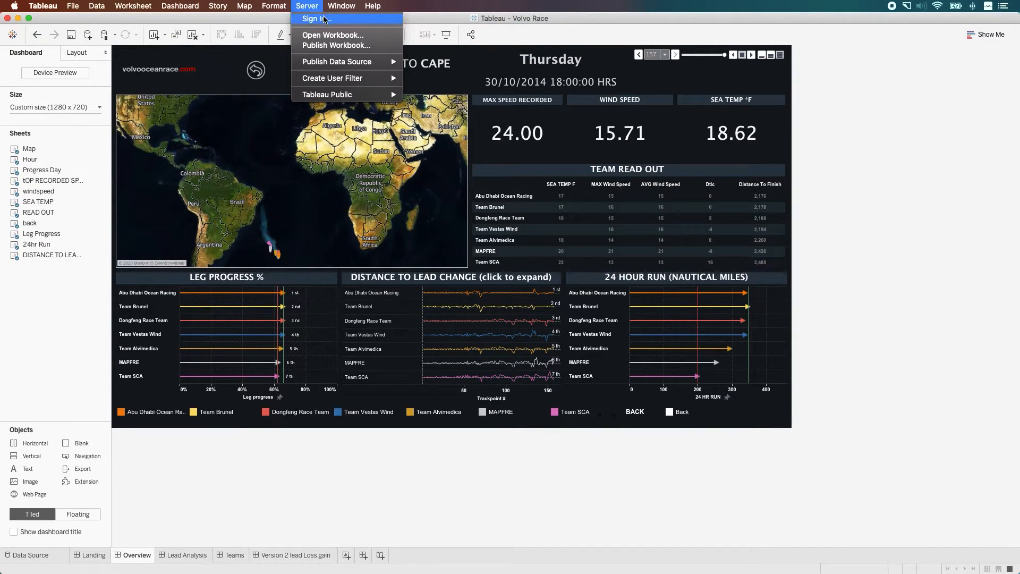
left_click(317, 19)
left_click(585, 298)
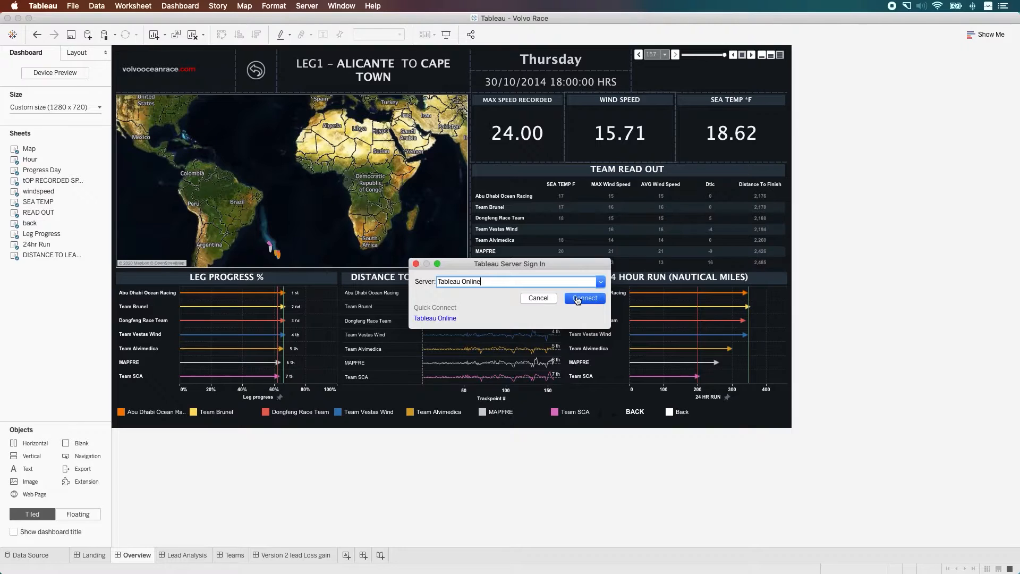
left_click(462, 298)
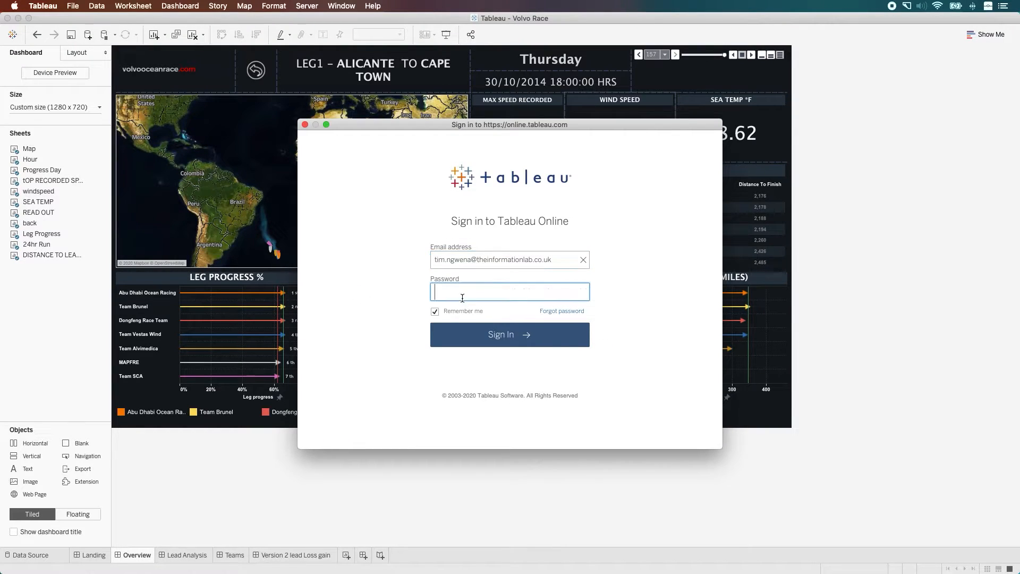
key("Return")
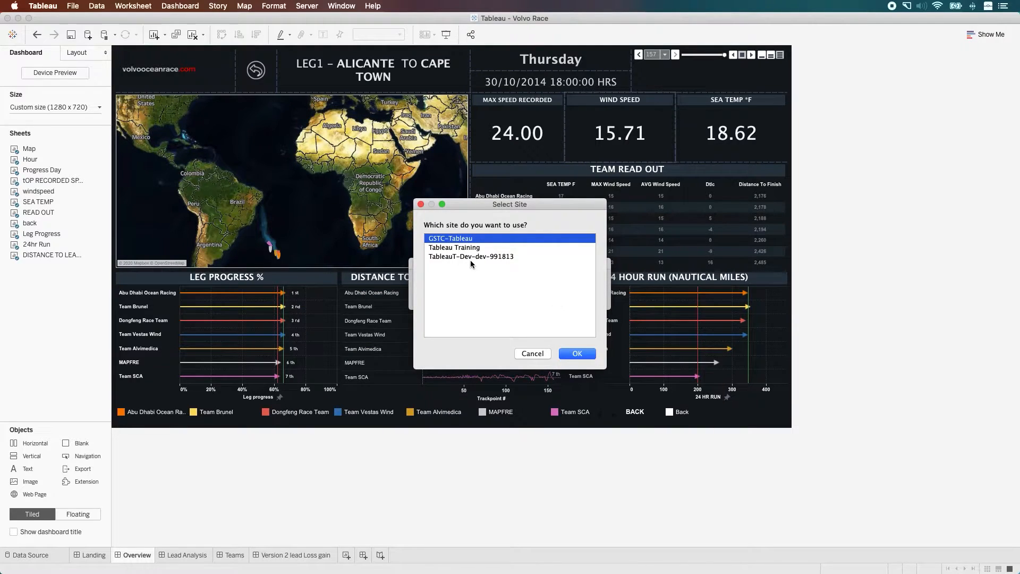
left_click(471, 256)
left_click(577, 354)
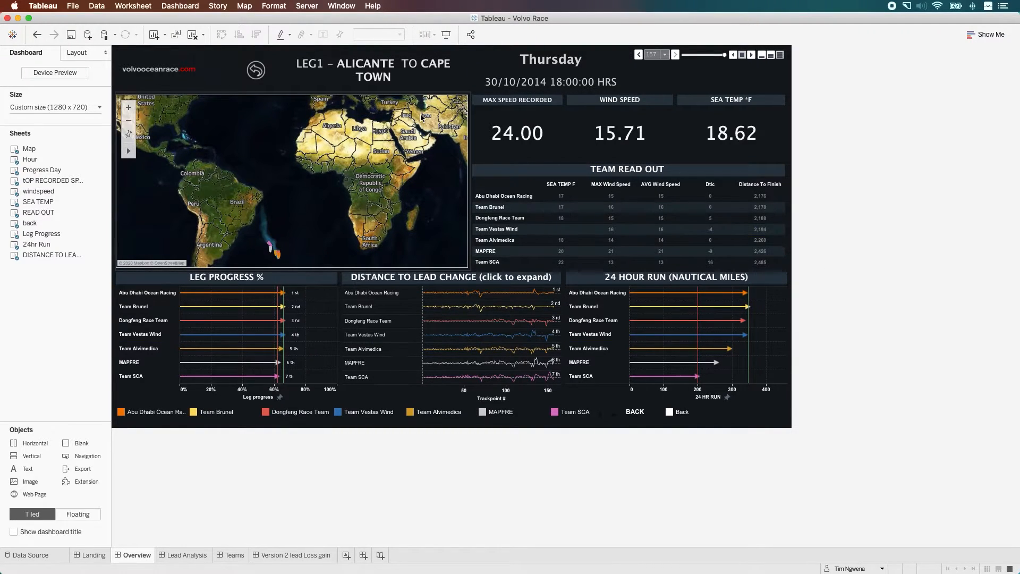
- Publish the Volvo Race workbook to the Example Visulisations project on Tableau Online and dismiss the completion notice
left_click(309, 6)
left_click(331, 45)
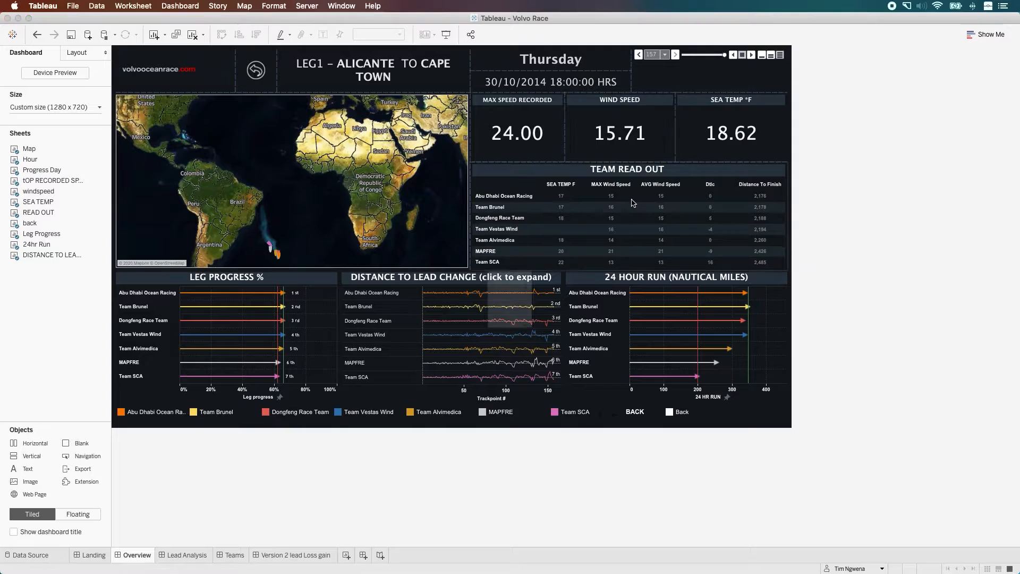
left_click(417, 174)
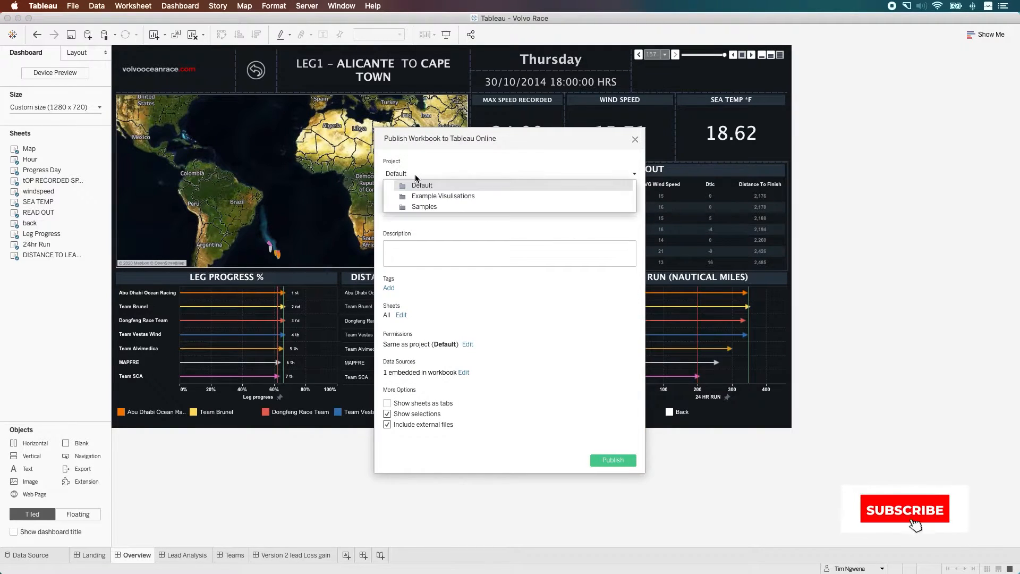
left_click(473, 197)
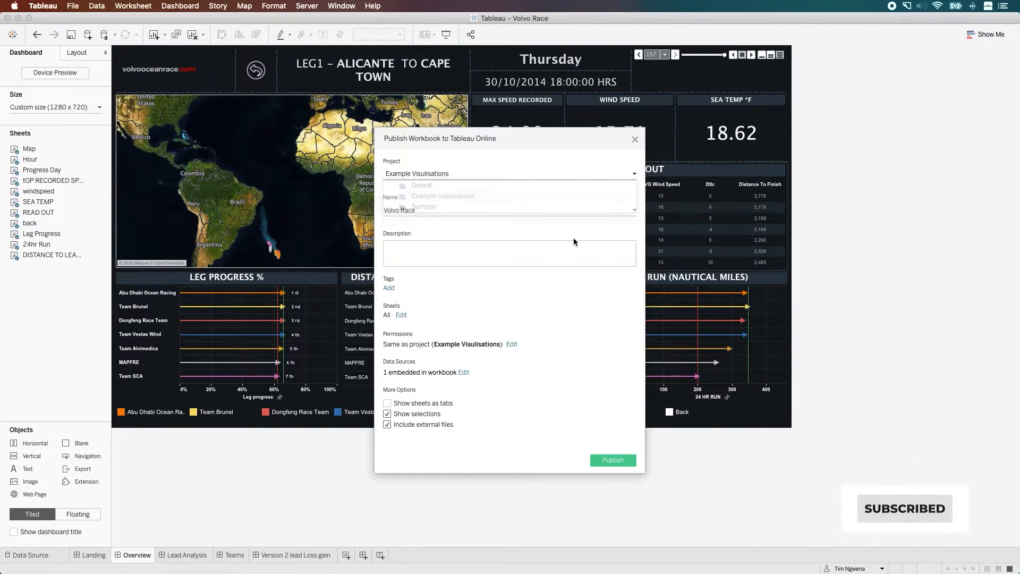
left_click(611, 459)
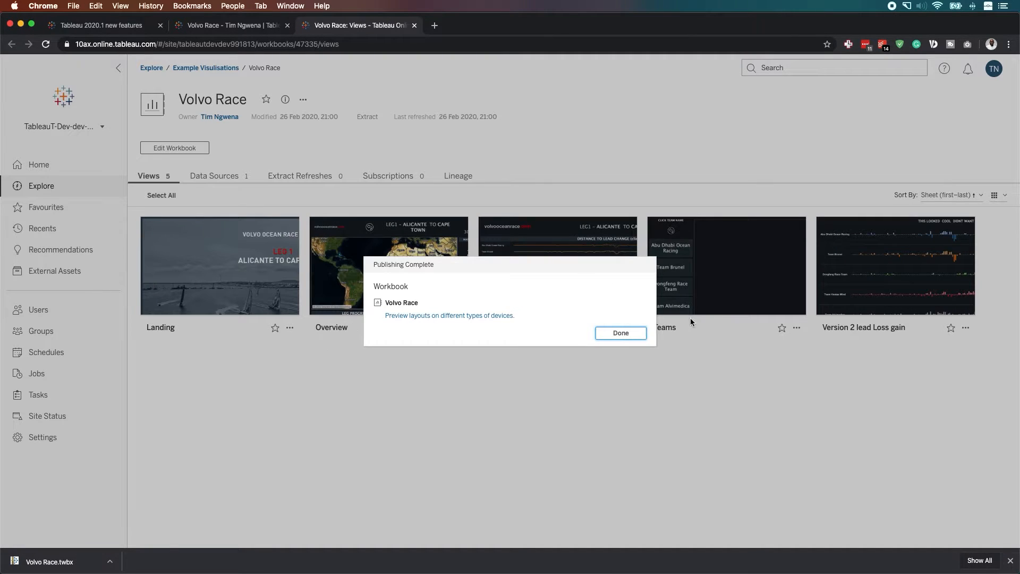
left_click(621, 333)
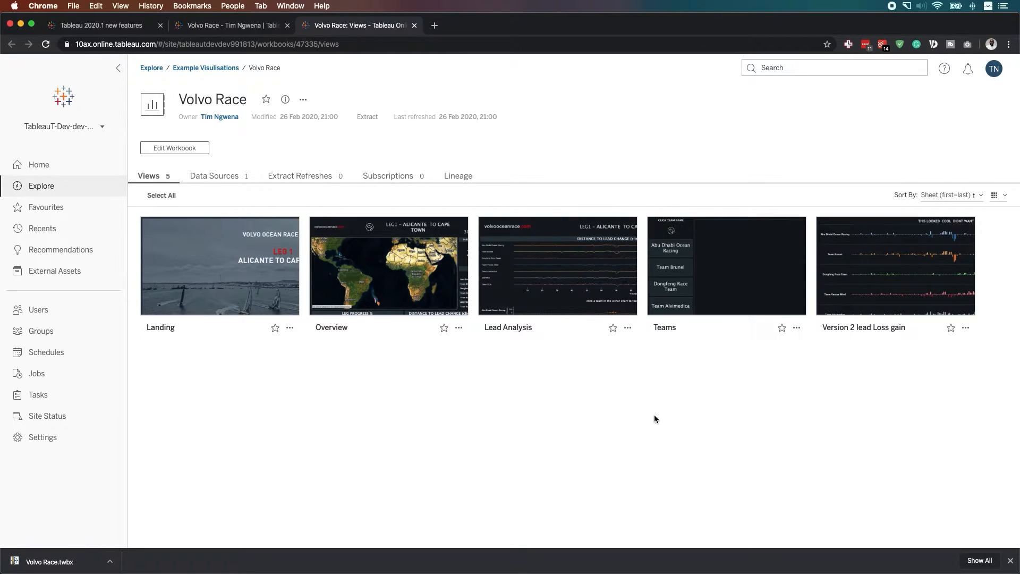
- Open the published Landing view, follow its map link to the Overview dashboard, rewind its page control and play the race forward
left_click(223, 266)
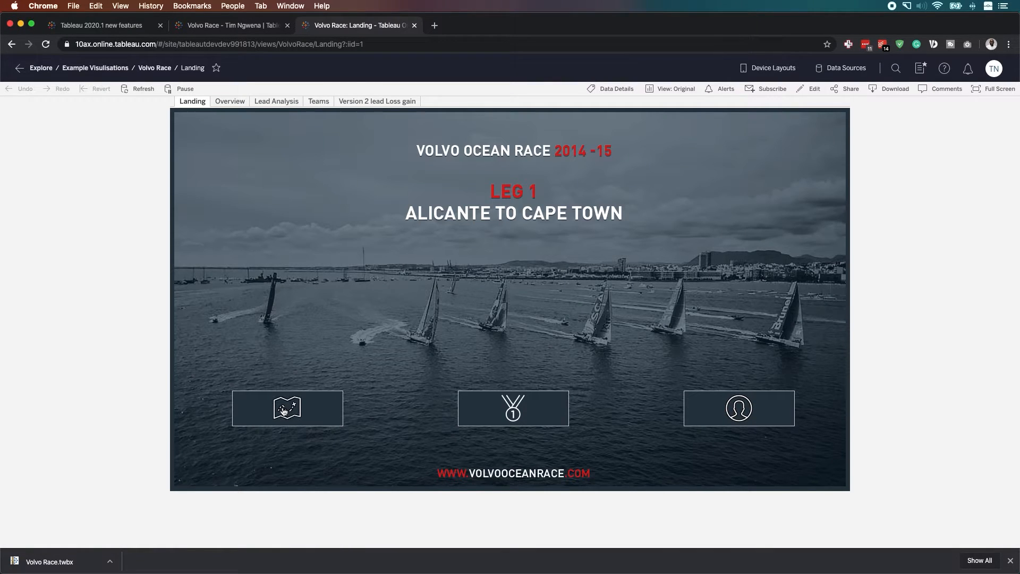
left_click(284, 412)
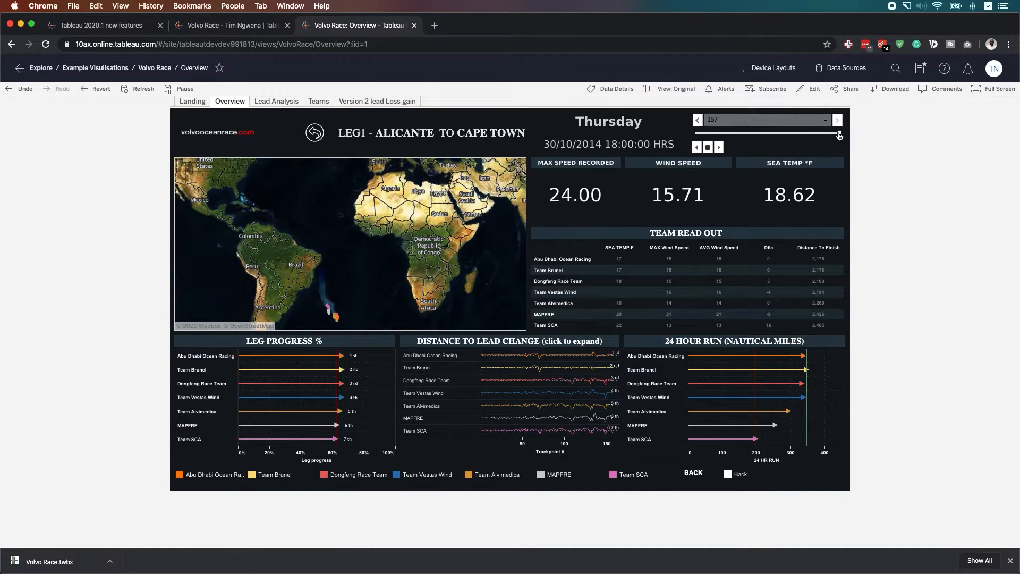
left_click_drag(842, 137, 710, 136)
left_click(720, 151)
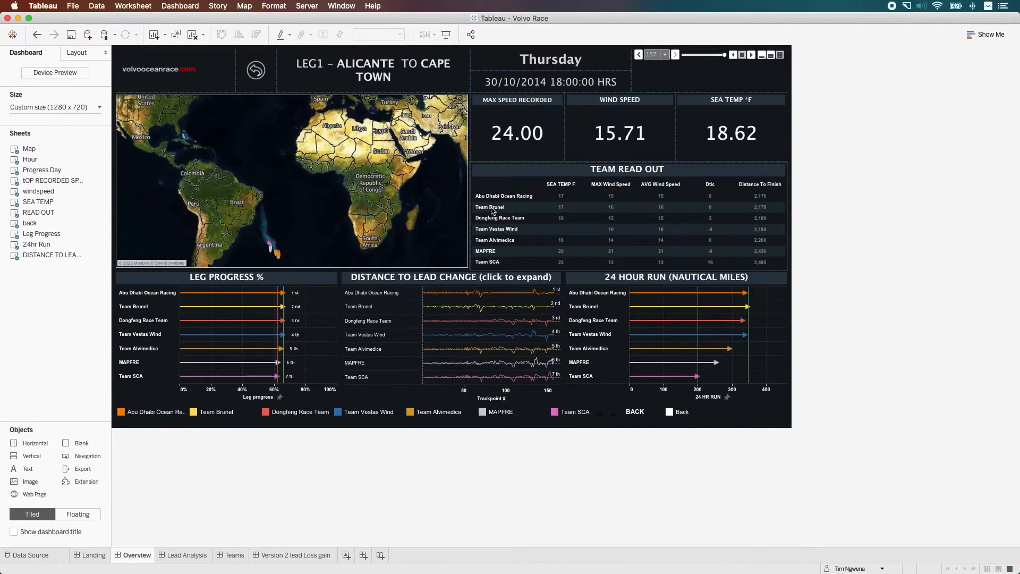
left_click(491, 208)
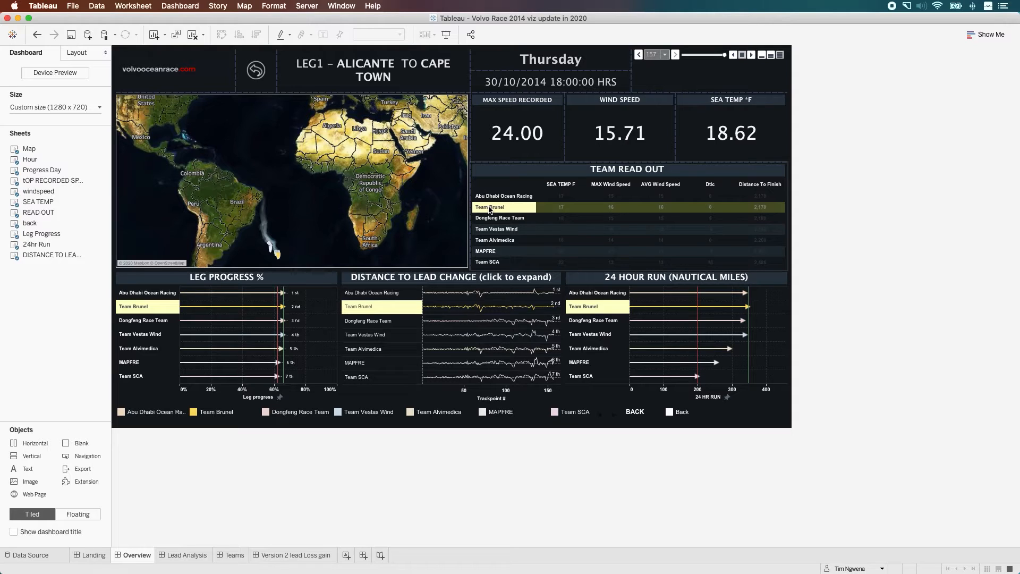
left_click(489, 209)
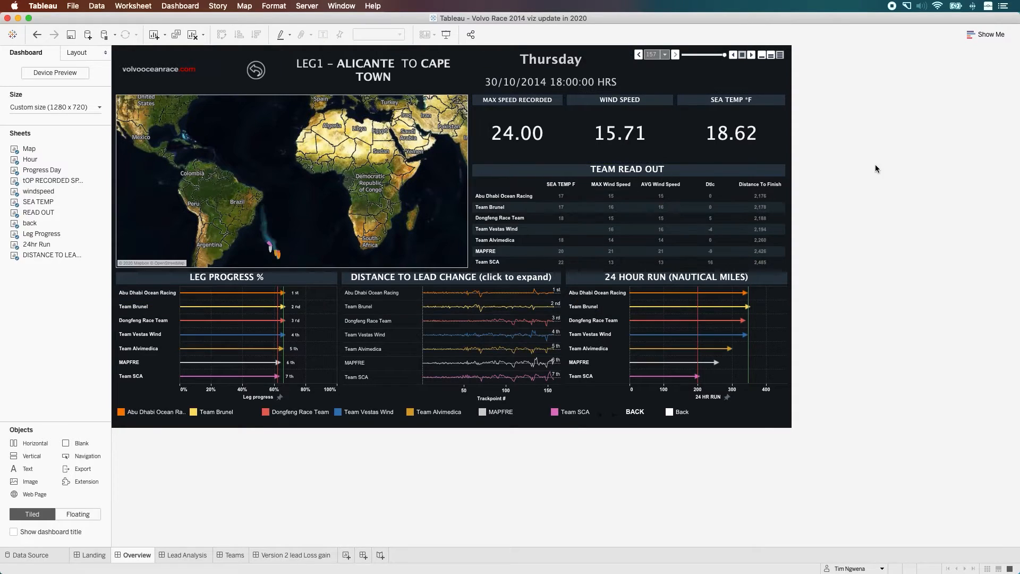
- Turn on animations as the workbook default and play the Overview dashboard's pages forward from the start of the race
left_click(282, 7)
left_click(301, 118)
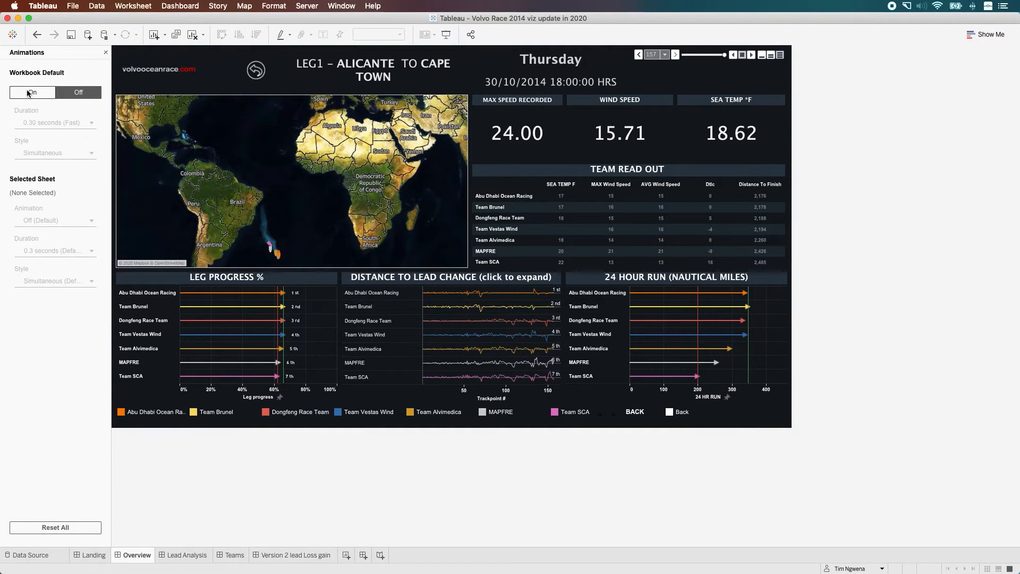
left_click(30, 93)
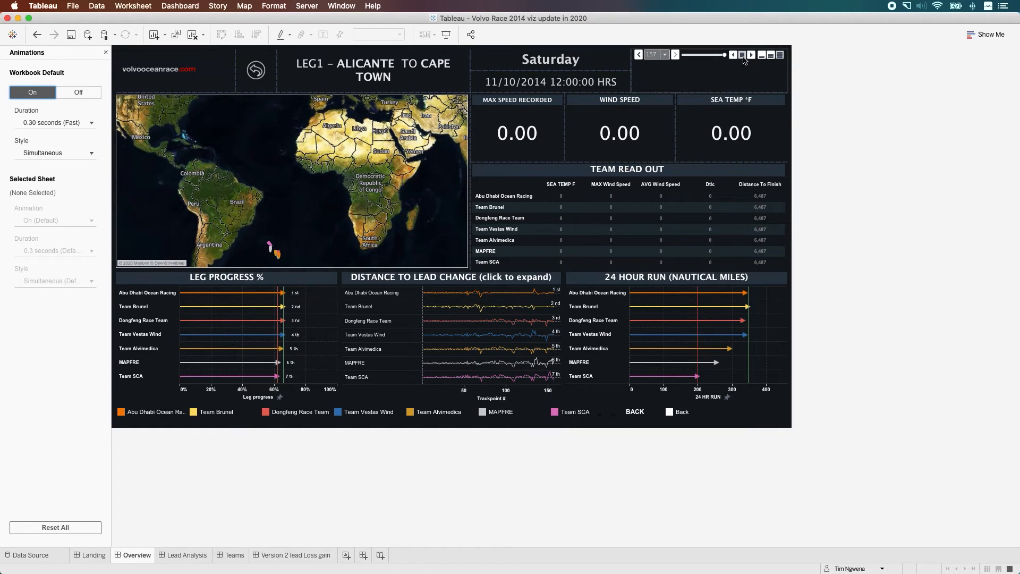
left_click(752, 55)
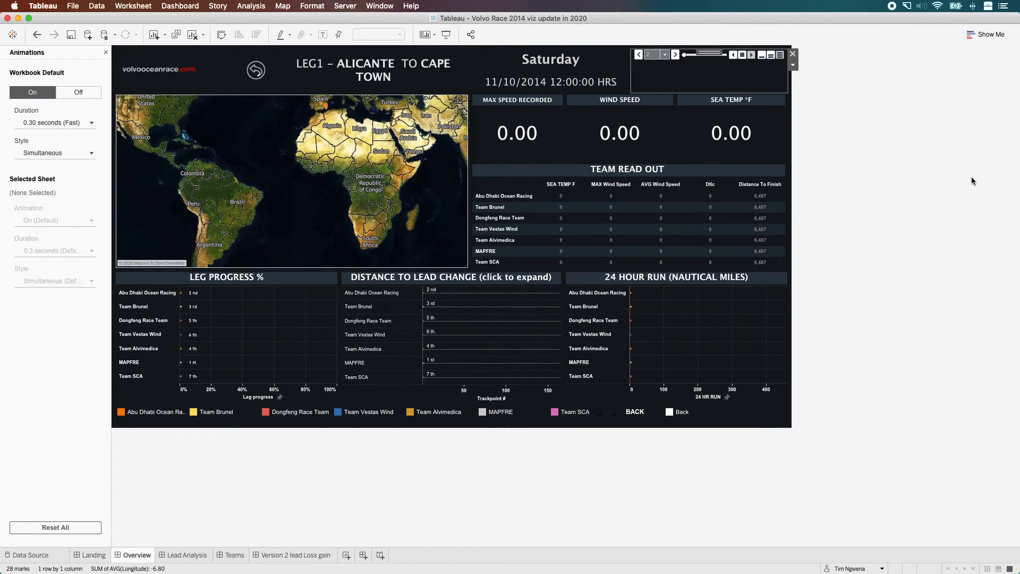